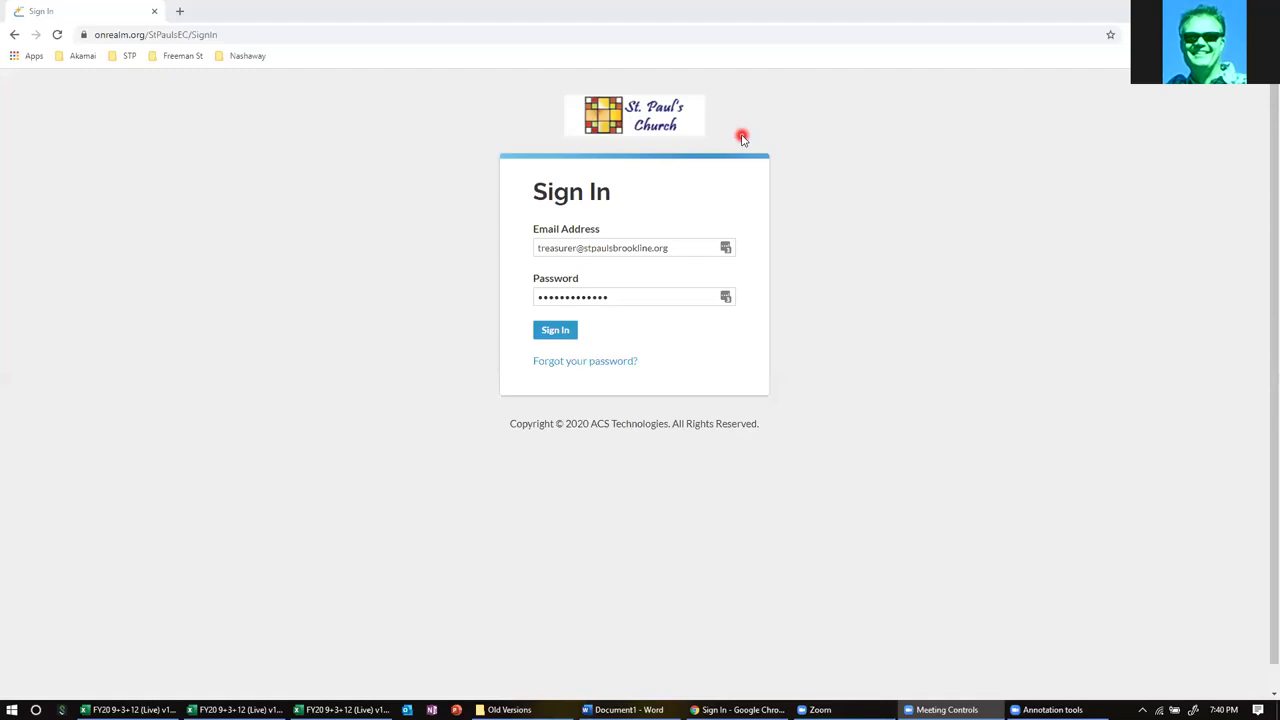
- Sign in with your email and password, then go to My Profile from the account menu
{"action": "left_click", "coordinate": [684, 248]}
{"action": "left_click", "coordinate": [633, 297]}
{"action": "left_click", "coordinate": [555, 331]}
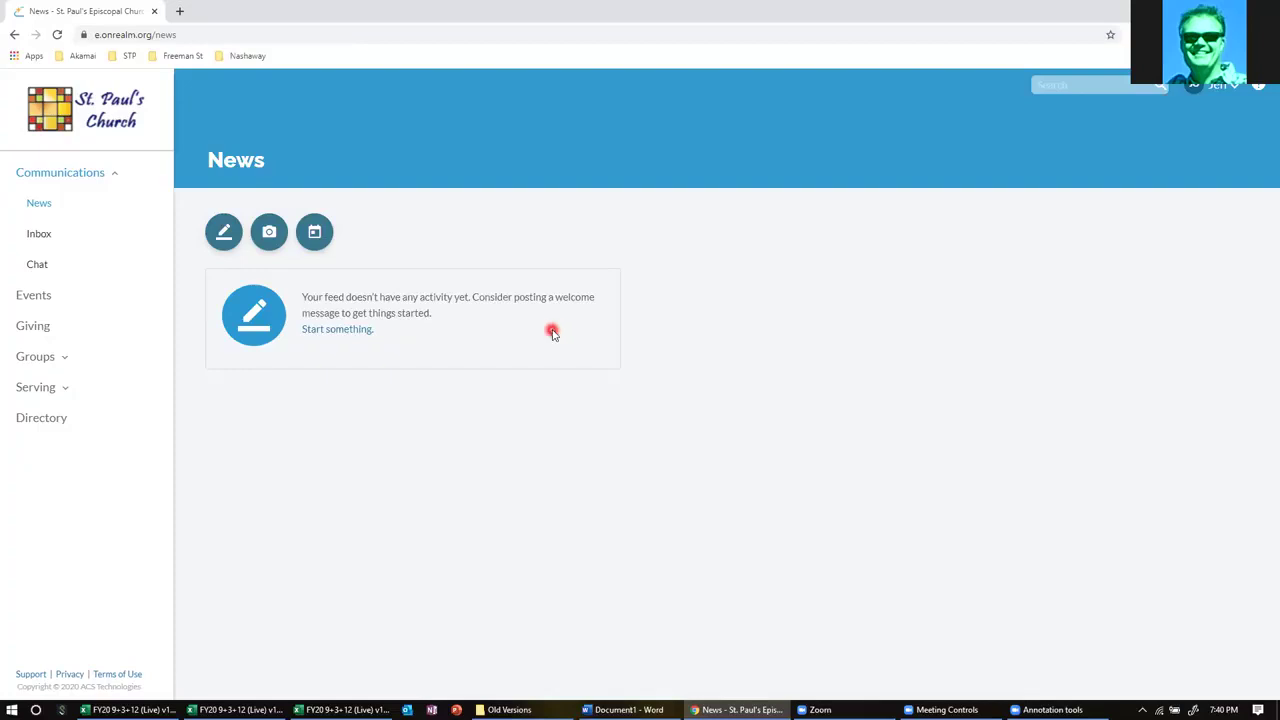
{"action": "left_click", "coordinate": [1221, 90]}
{"action": "left_click", "coordinate": [1206, 121]}
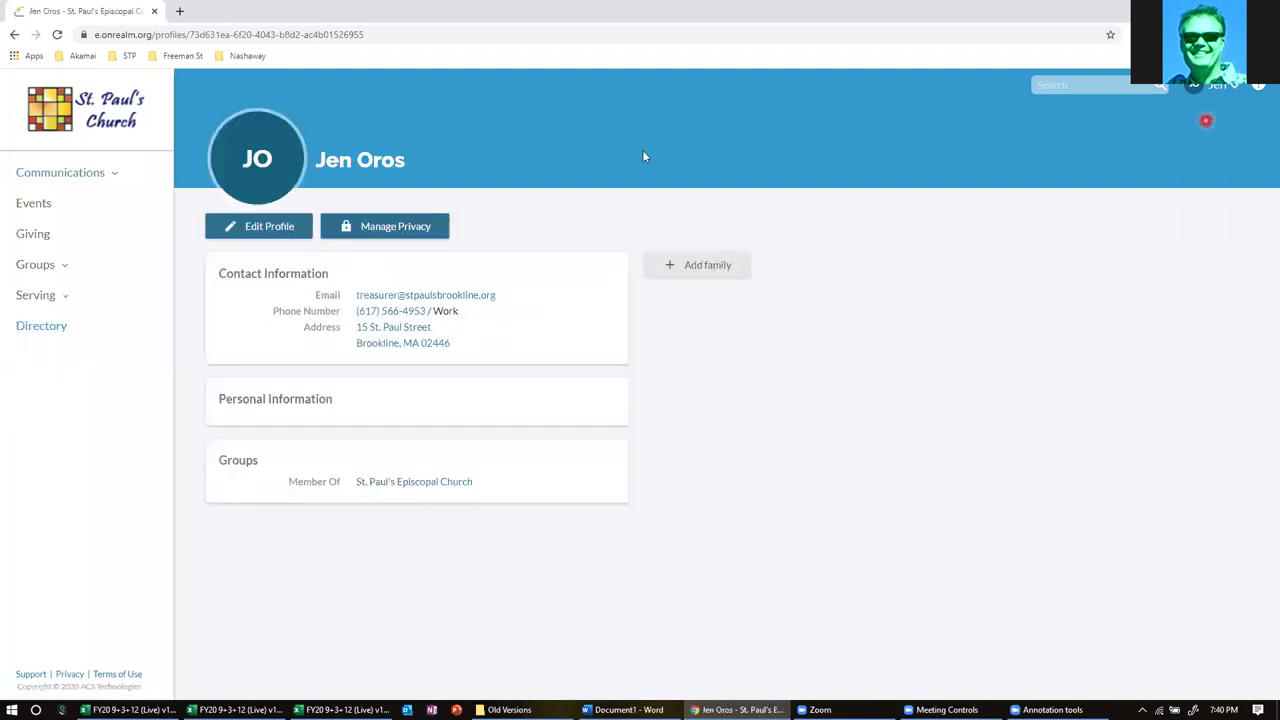
- Upload the cartoon JPEG from the Desktop as the profile avatar and save the crop
{"action": "left_click", "coordinate": [258, 162]}
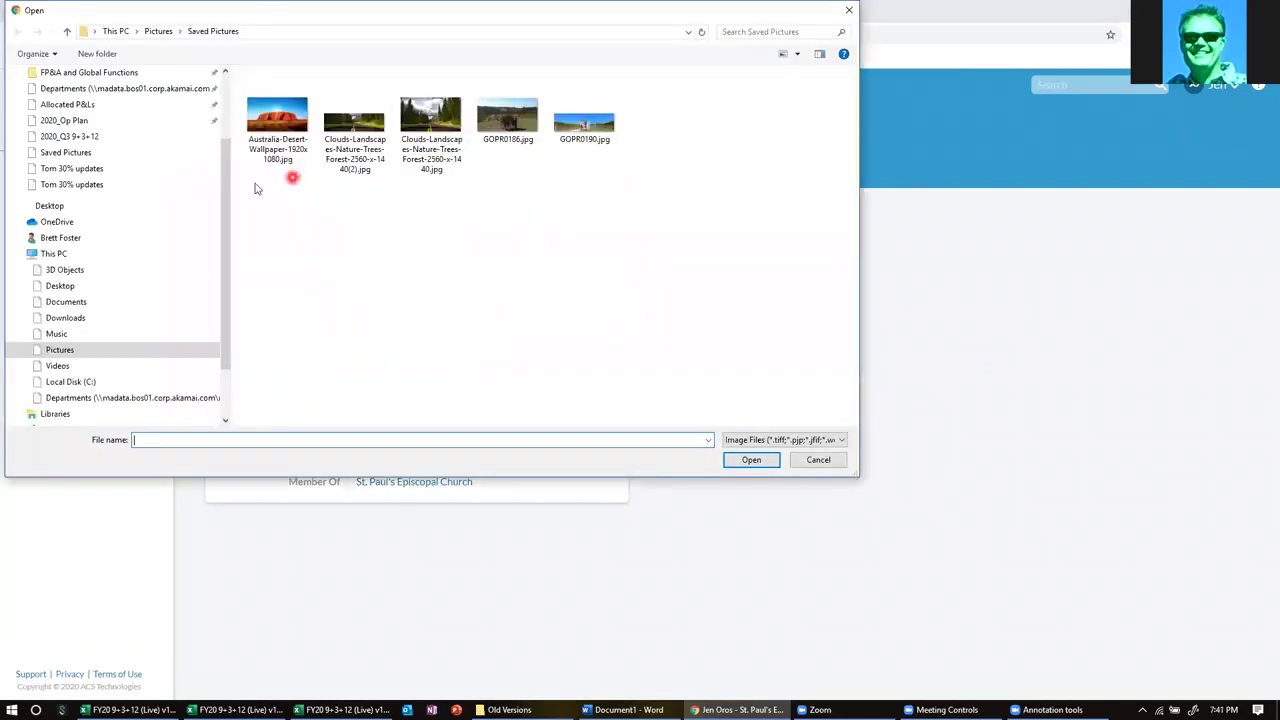
{"action": "left_click", "coordinate": [59, 287]}
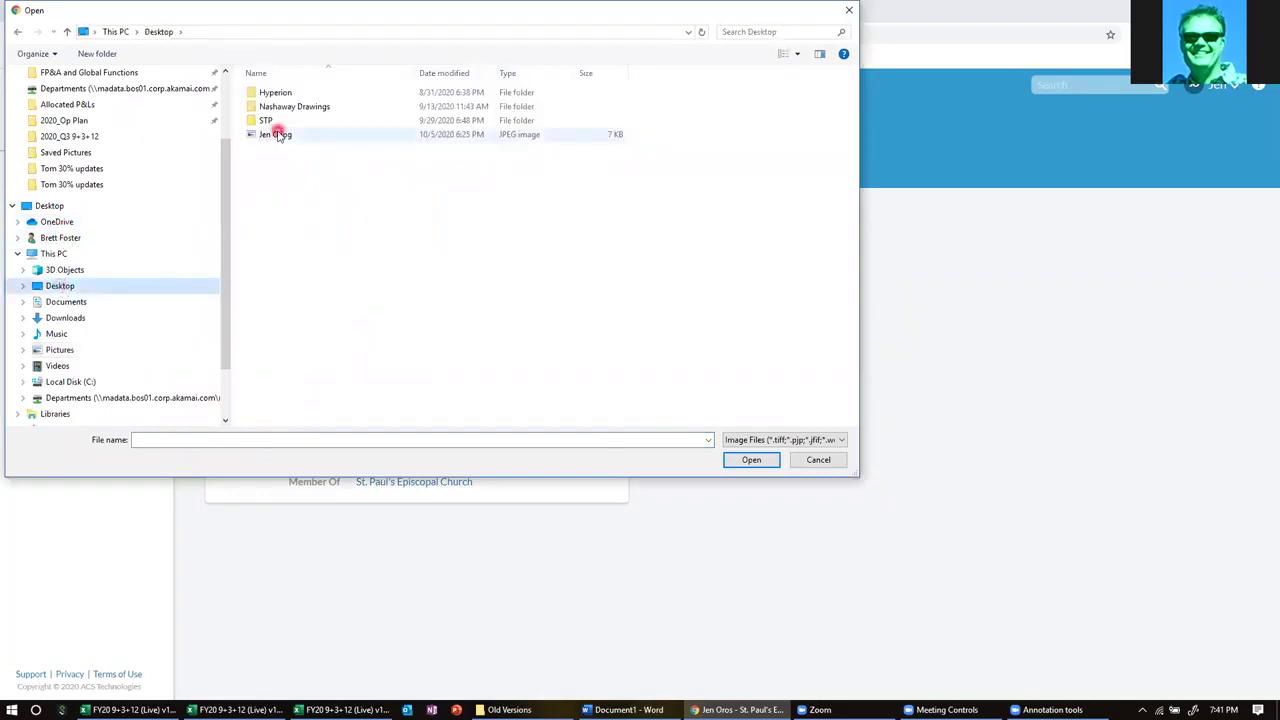
{"action": "double_click", "coordinate": [279, 135]}
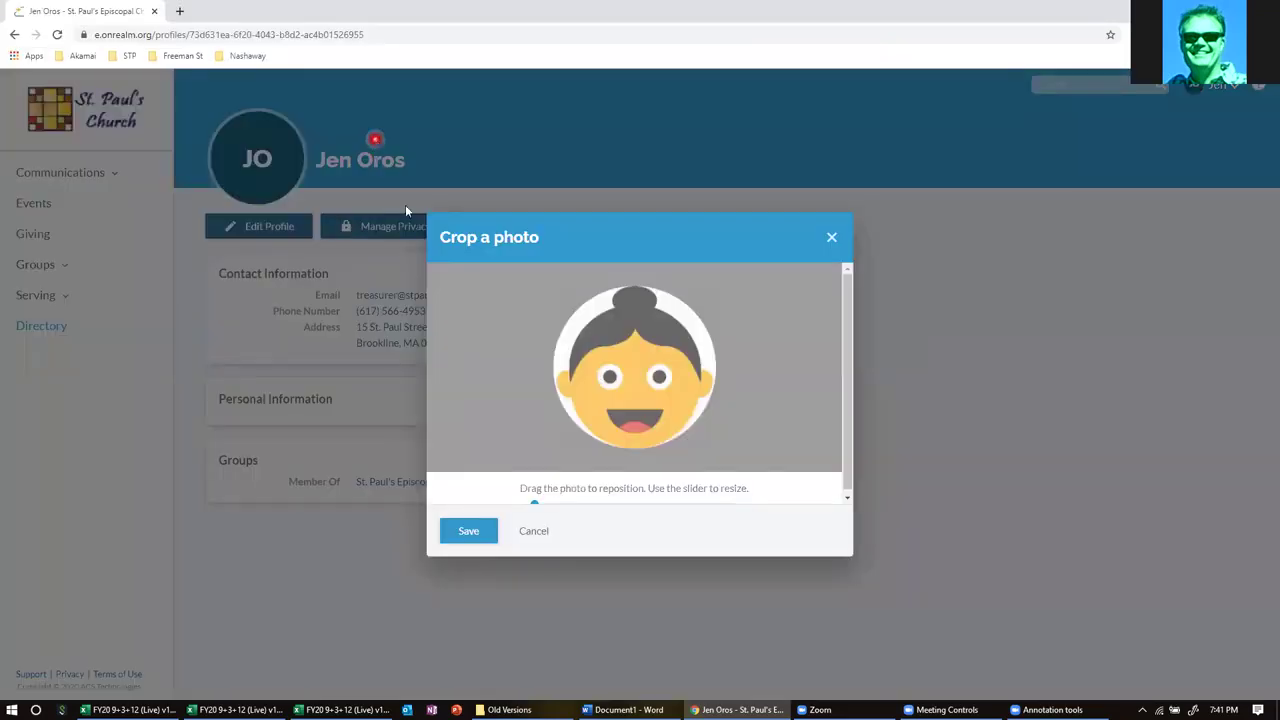
{"action": "left_click", "coordinate": [468, 531]}
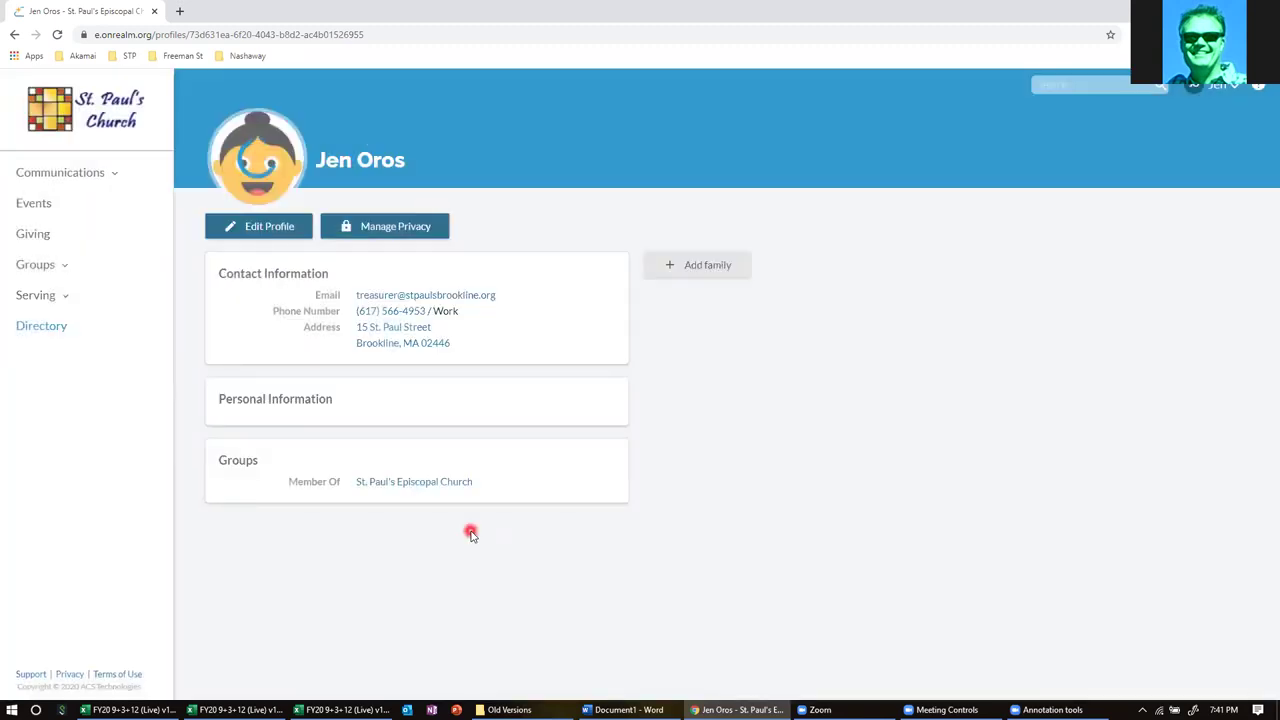
{"action": "left_click", "coordinate": [278, 228]}
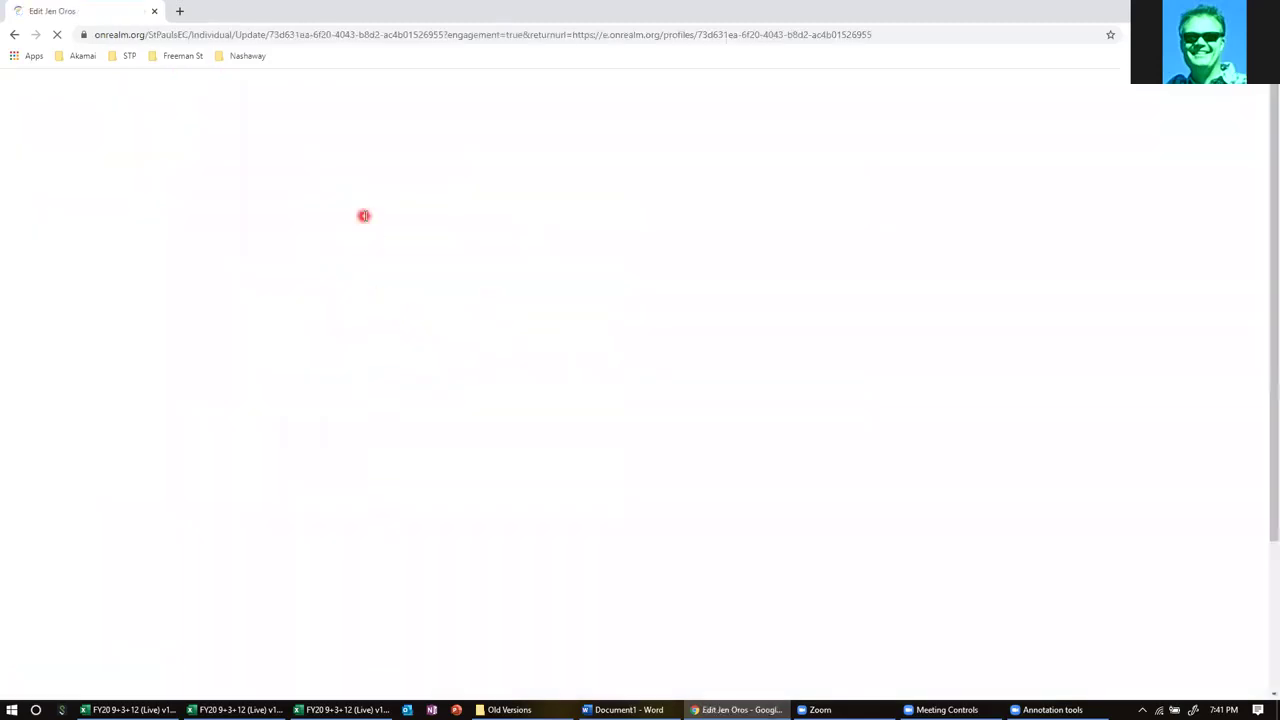
{"action": "left_click", "coordinate": [395, 188]}
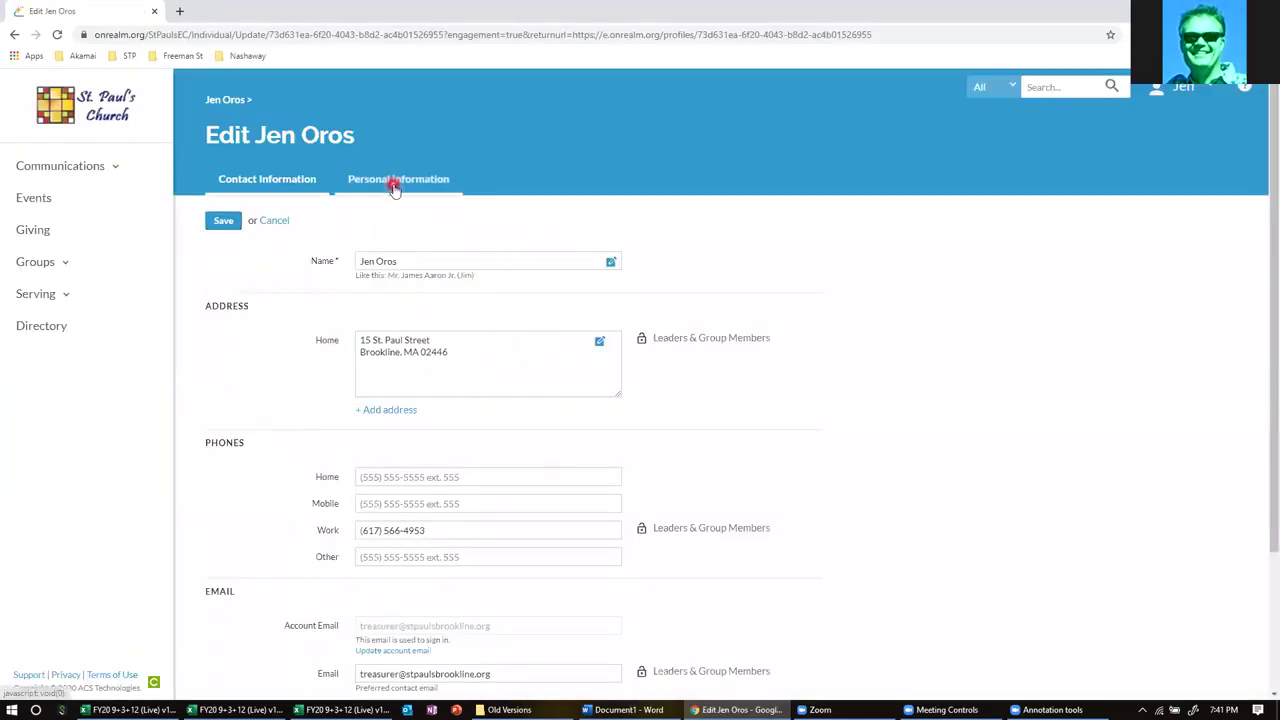
{"action": "left_click", "coordinate": [389, 300]}
{"action": "type", "text": "9/18/1973"}
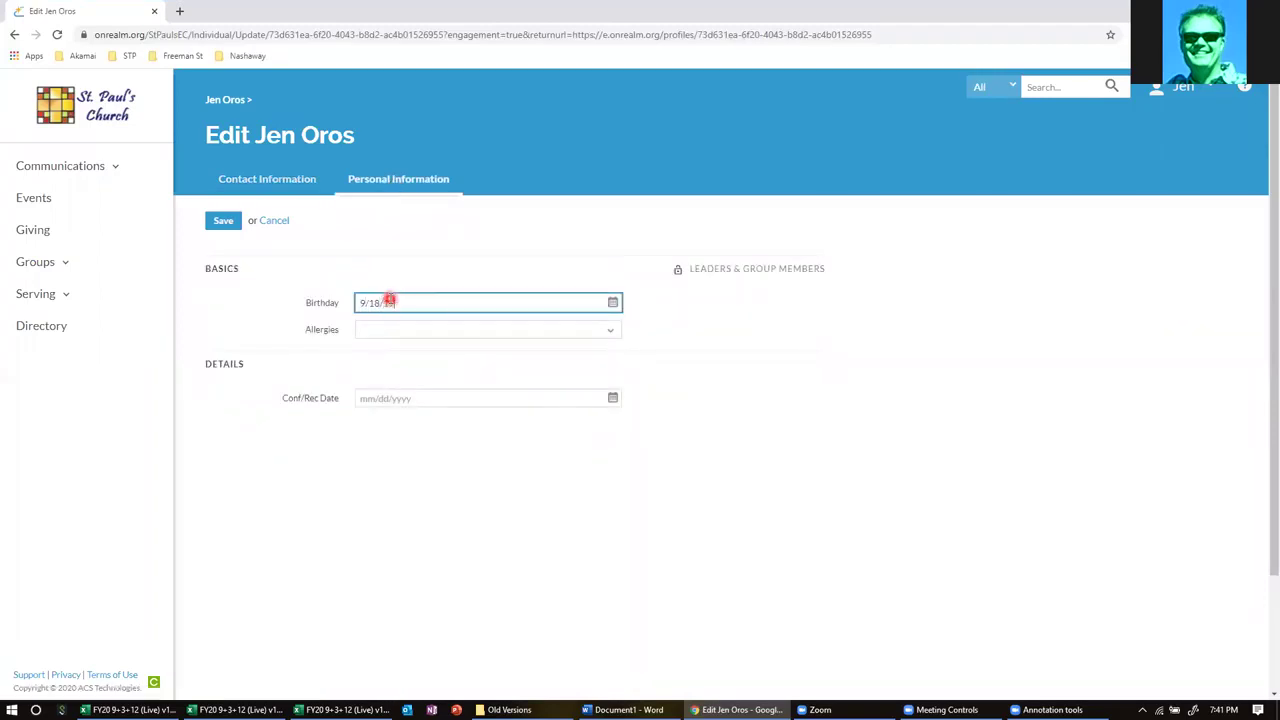
{"action": "left_click", "coordinate": [397, 303]}
{"action": "left_click", "coordinate": [227, 221]}
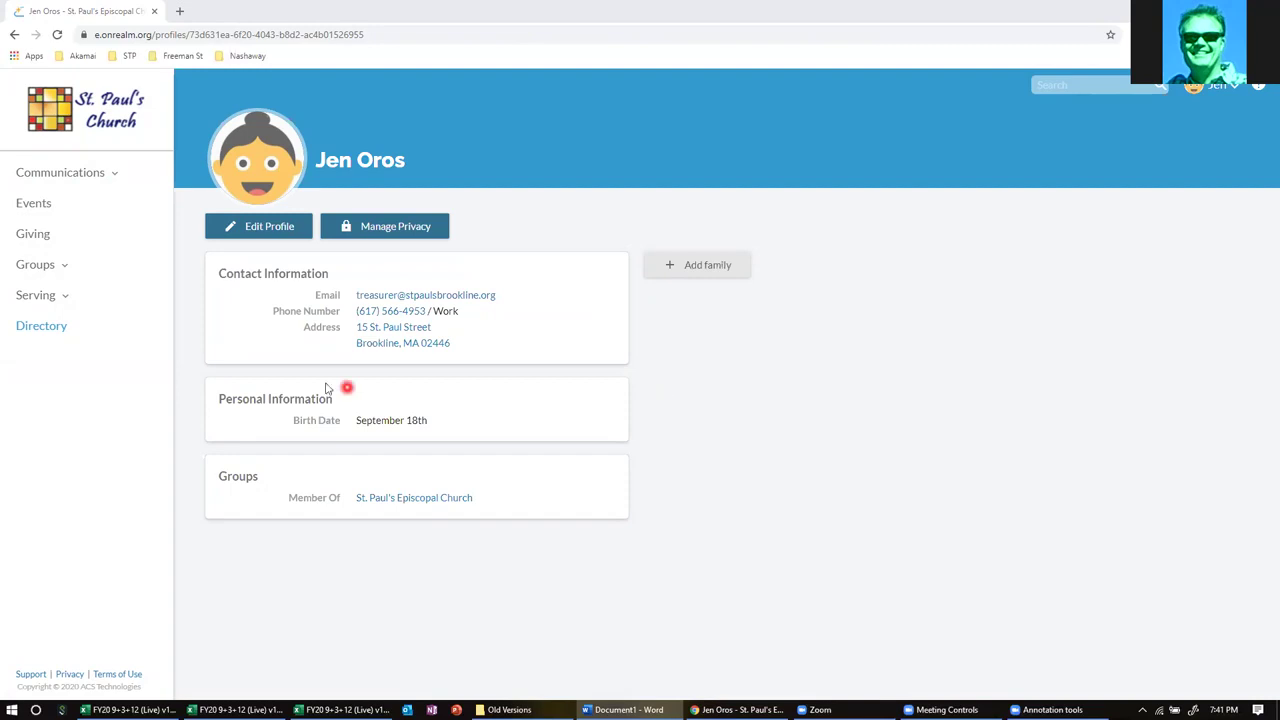
- On the Giving page, review the pledge list options and start a new pledge
{"action": "left_click", "coordinate": [34, 236]}
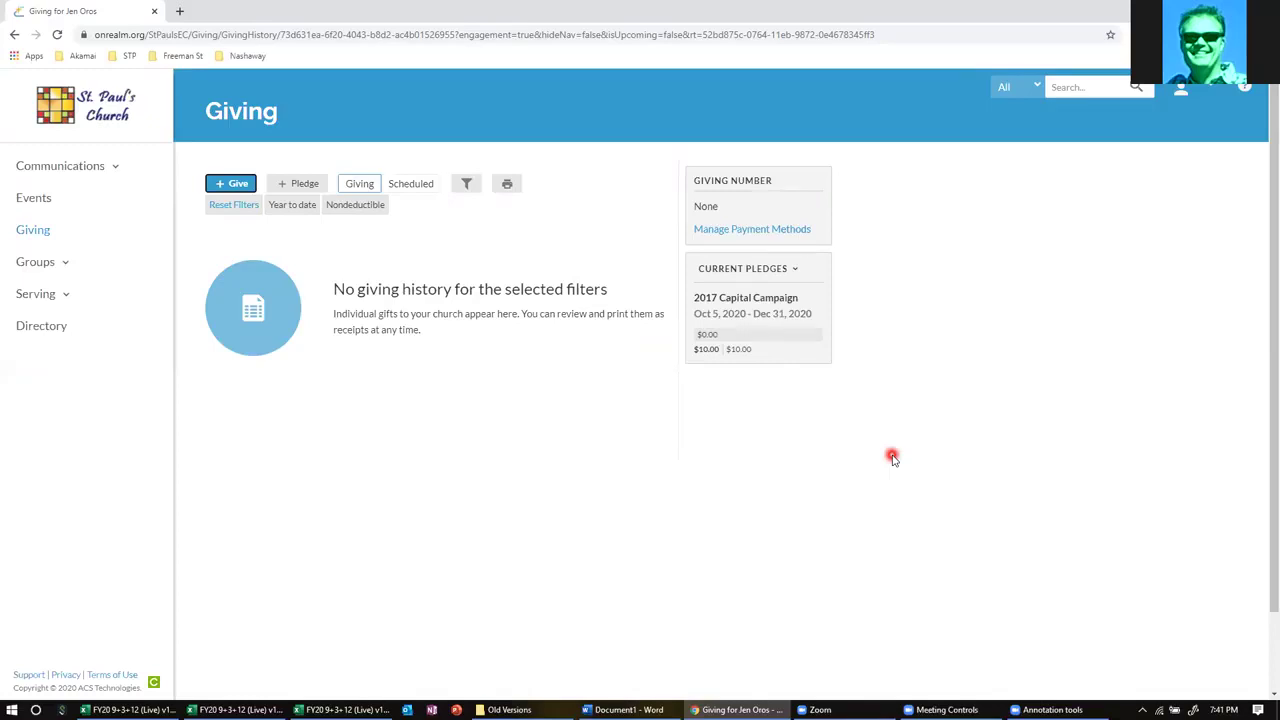
{"action": "left_click", "coordinate": [783, 272]}
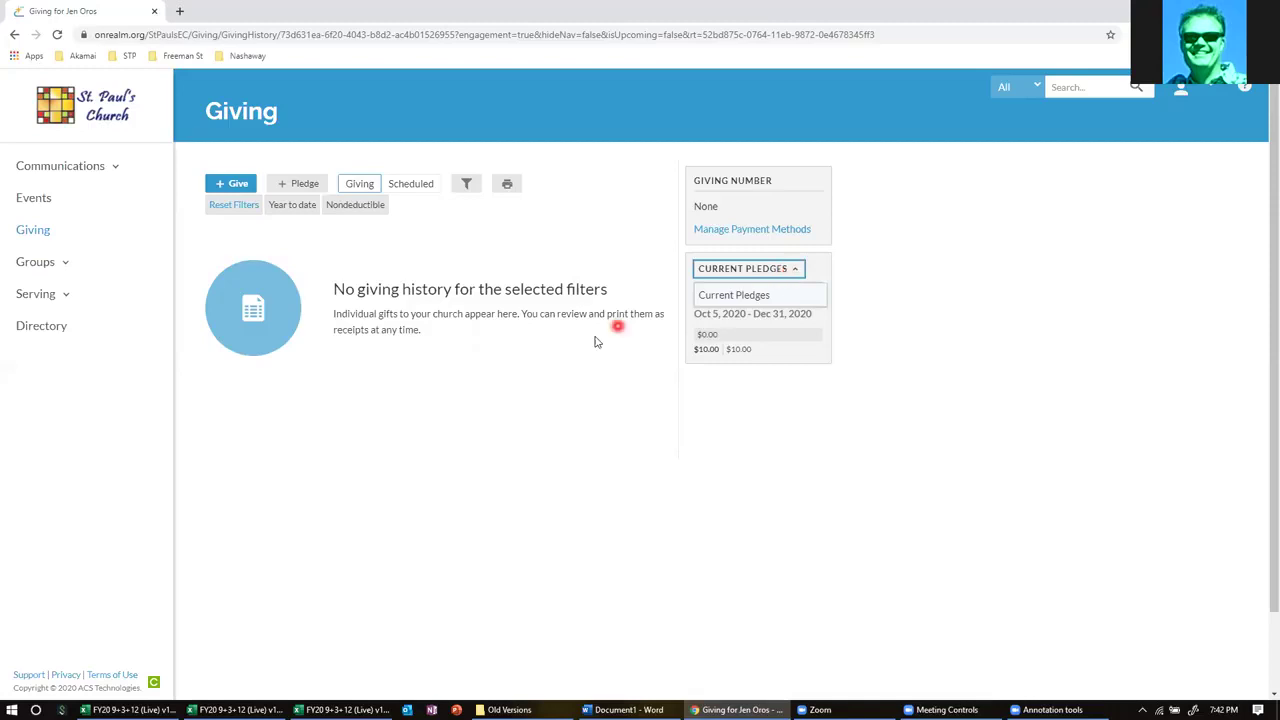
{"action": "left_click", "coordinate": [313, 188]}
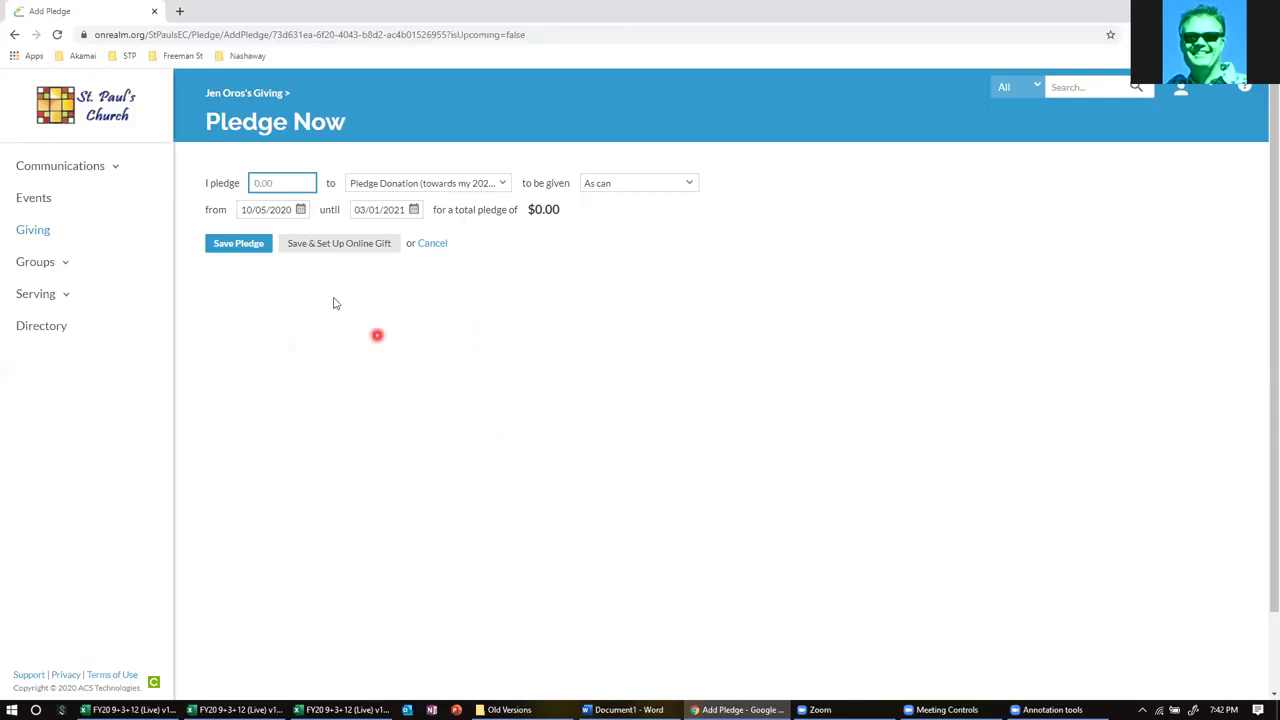
- Pledge $800 to the 2021 Pledge fund every three months and save to set up online giving
{"action": "type", "text": "800"}
{"action": "key", "text": "Tab"}
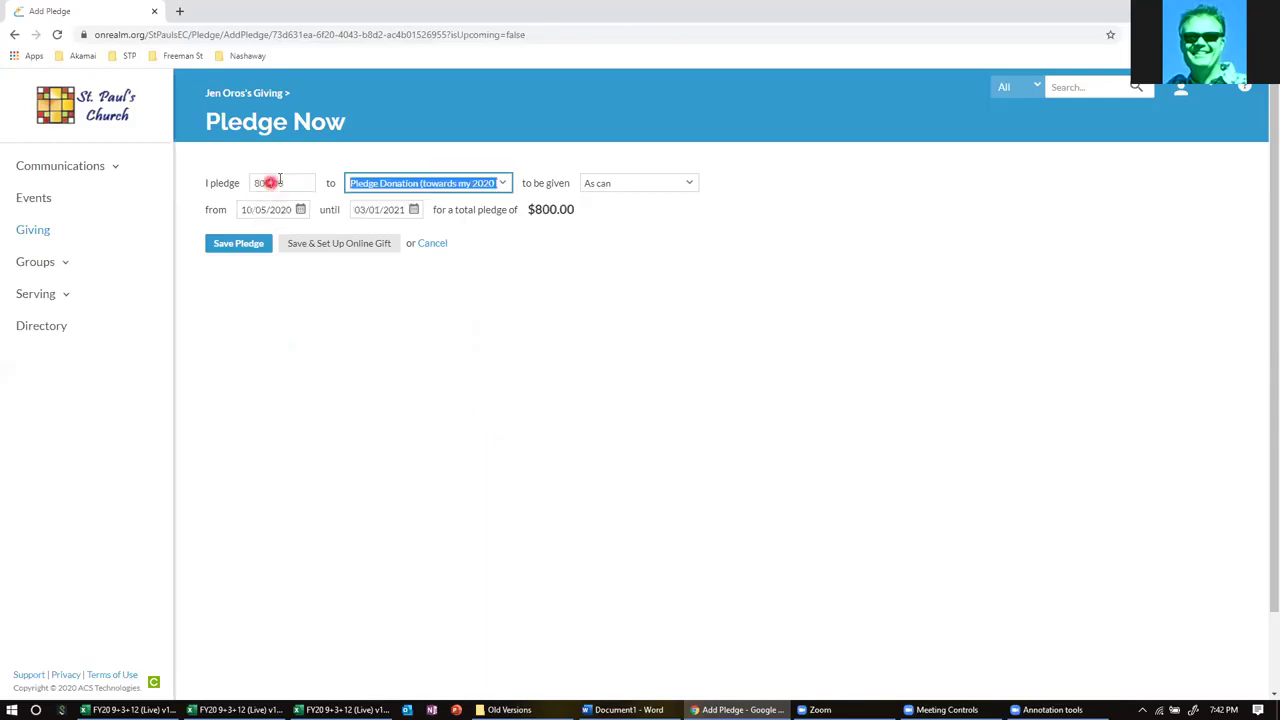
{"action": "left_click", "coordinate": [502, 184]}
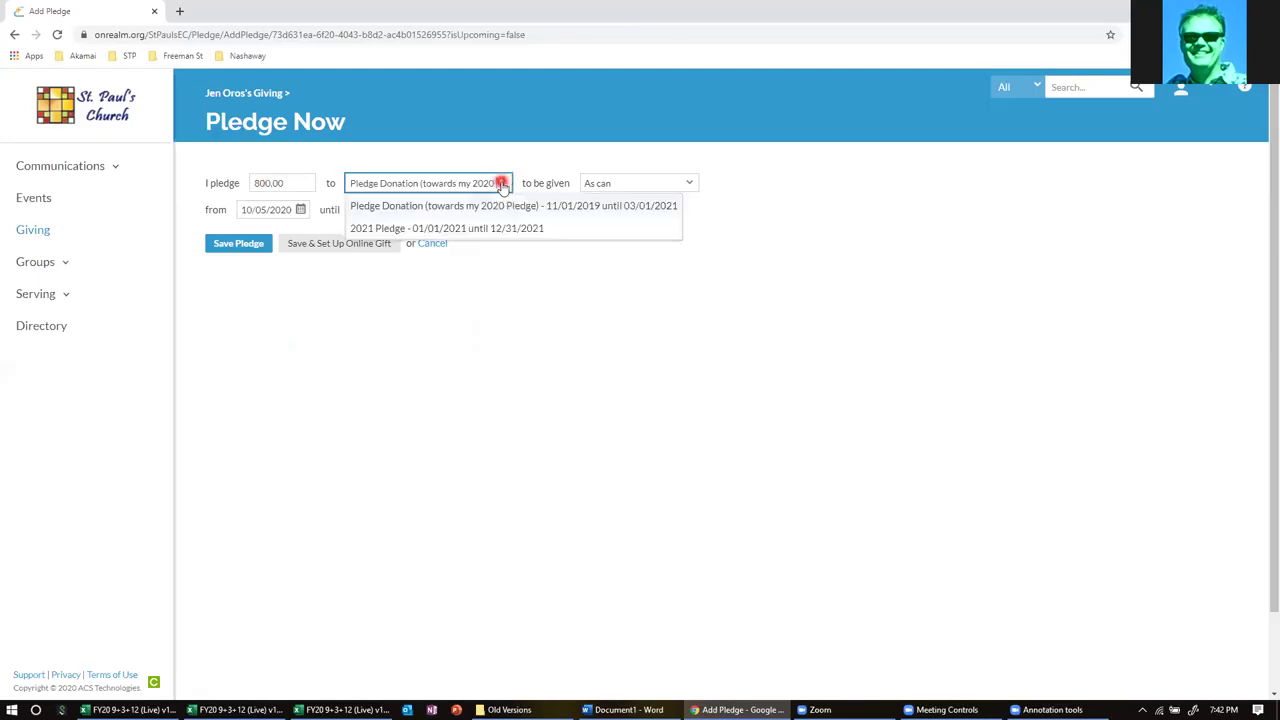
{"action": "left_click", "coordinate": [497, 228]}
{"action": "left_click", "coordinate": [679, 184]}
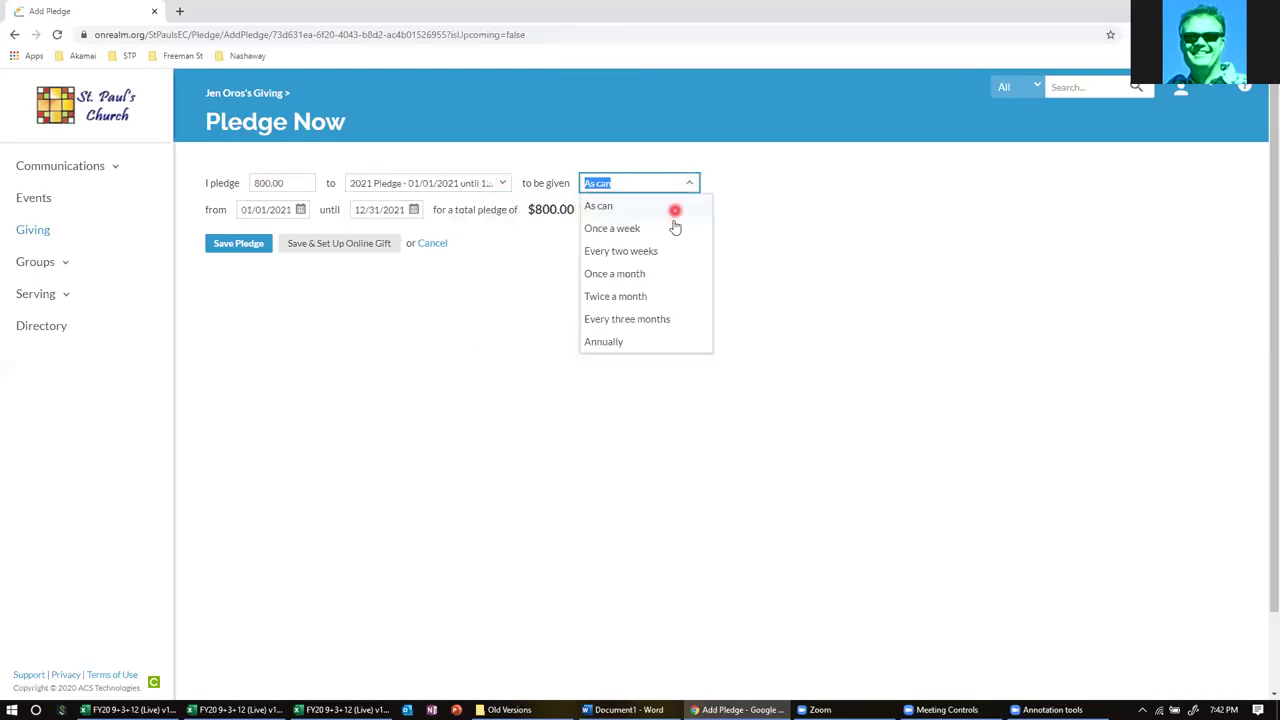
{"action": "left_click", "coordinate": [662, 319]}
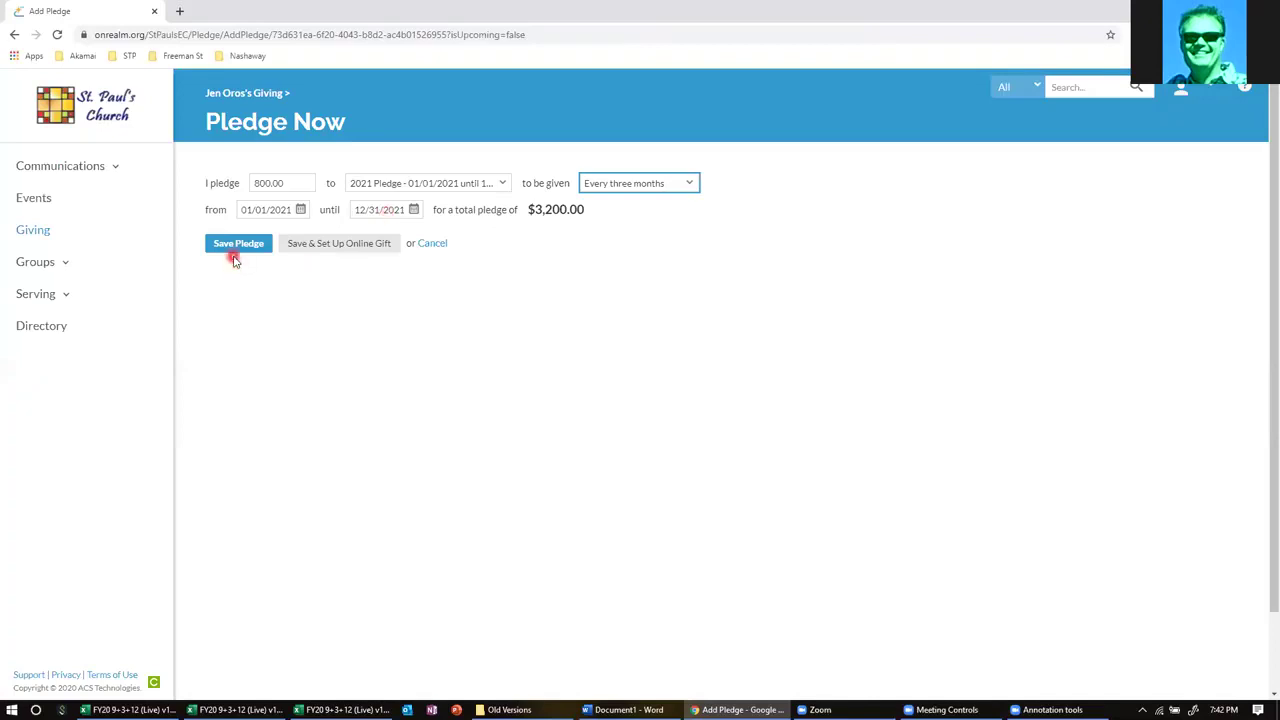
{"action": "left_click", "coordinate": [333, 245]}
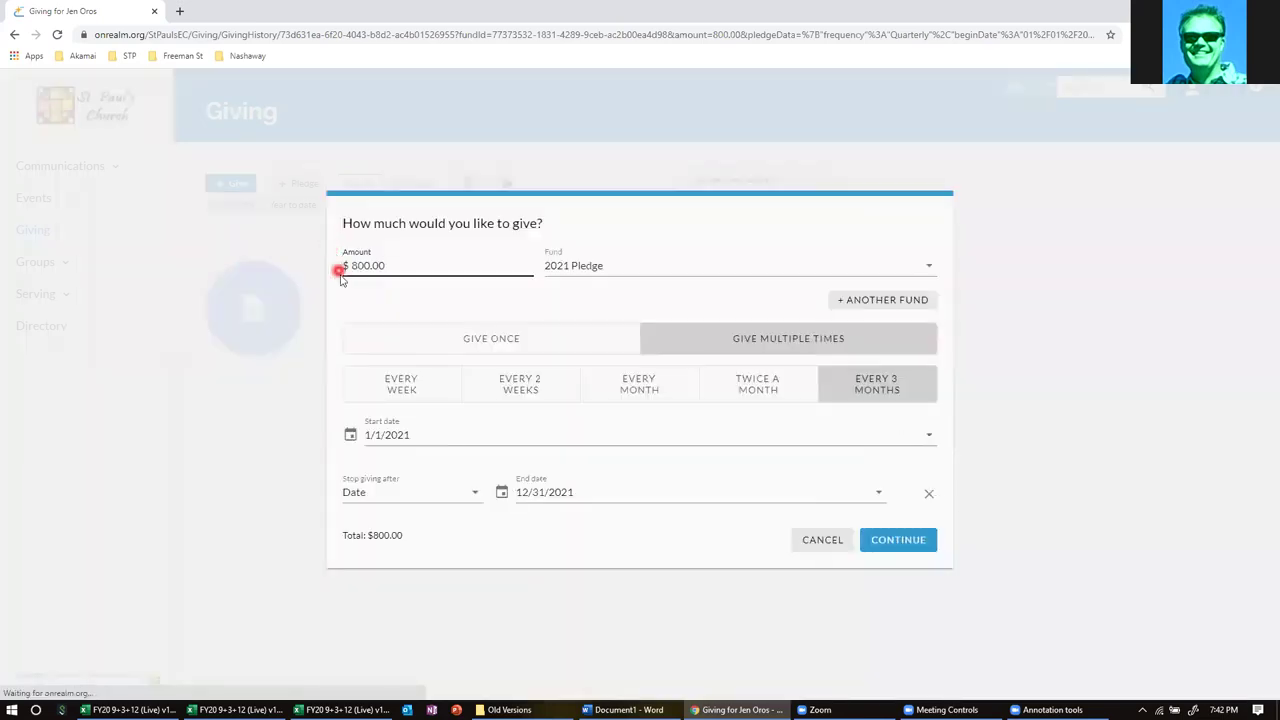
- Confirm the $800.00 gift amount and continue to the payment method step
{"action": "left_click", "coordinate": [381, 287]}
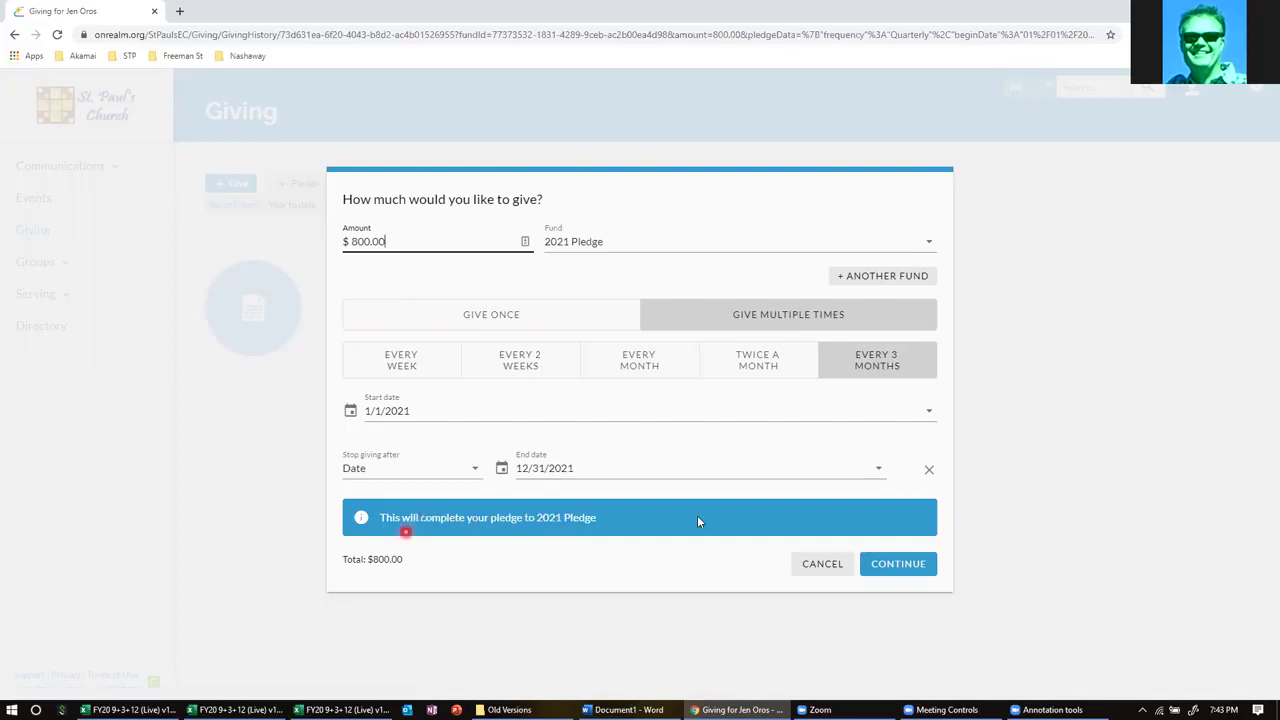
{"action": "left_click", "coordinate": [906, 568]}
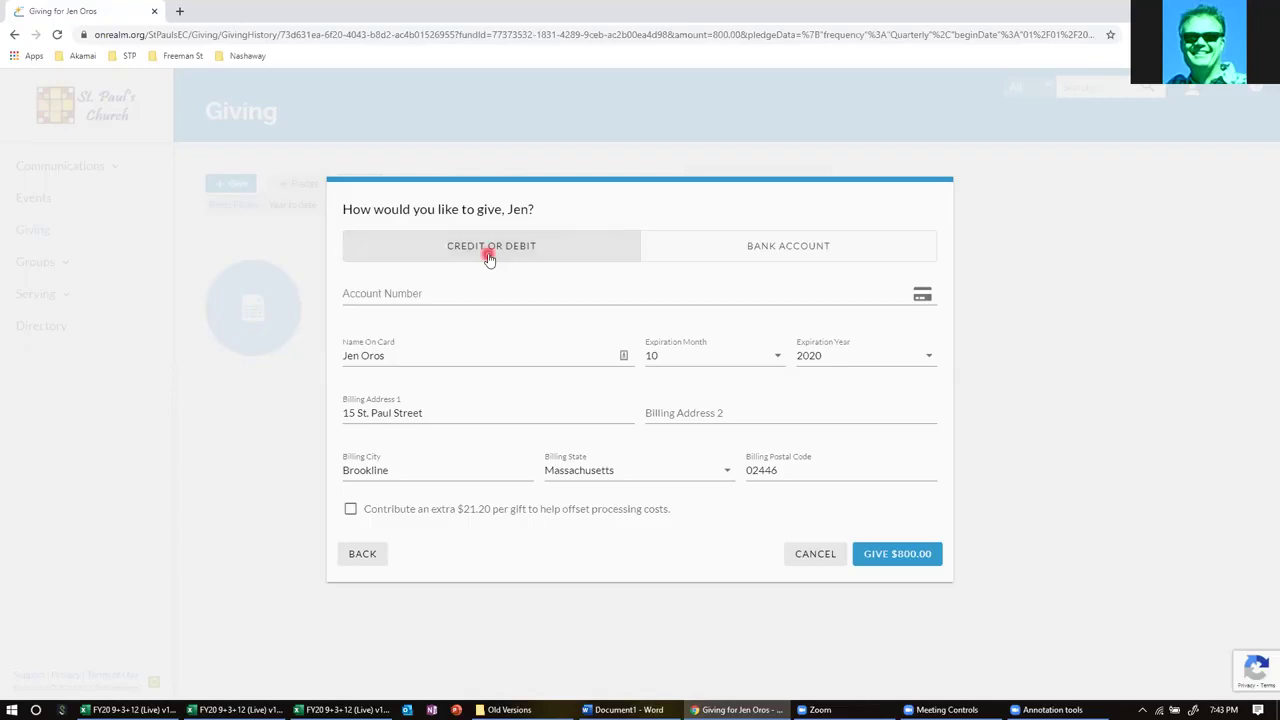
- Switch payment between bank account and card, then cancel the online gift setup
{"action": "left_click", "coordinate": [734, 257]}
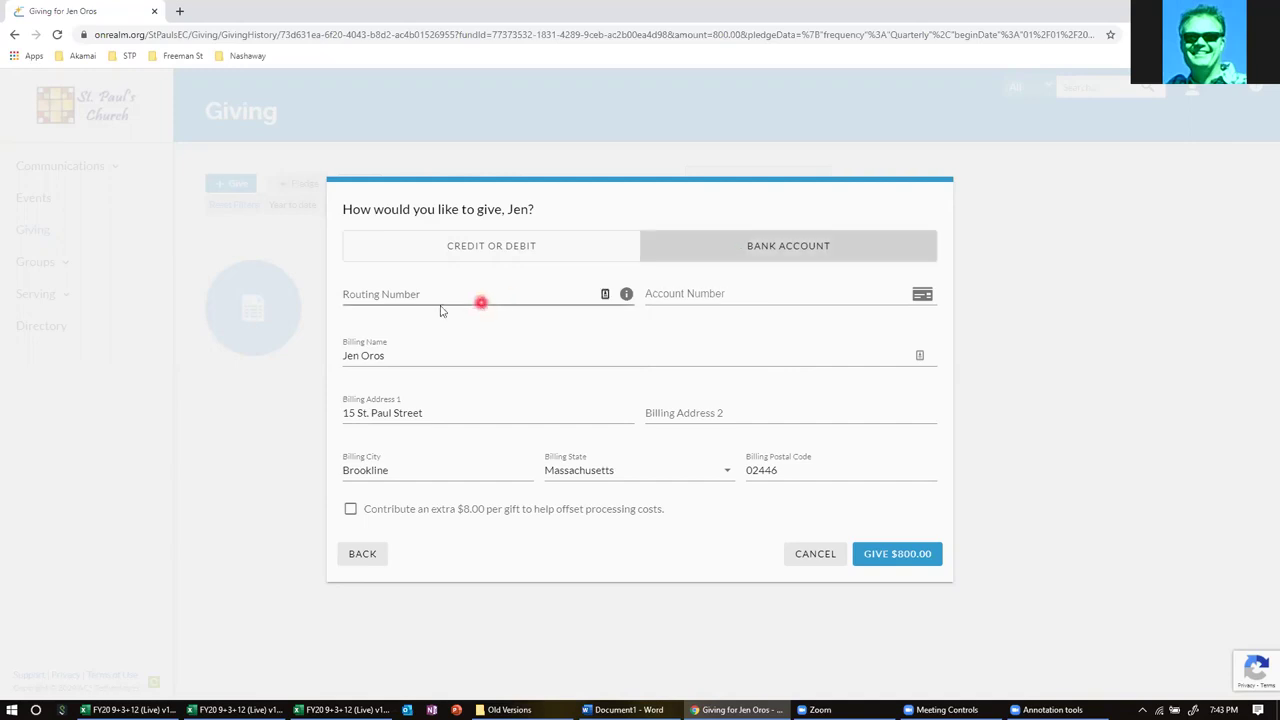
{"action": "left_click", "coordinate": [557, 258]}
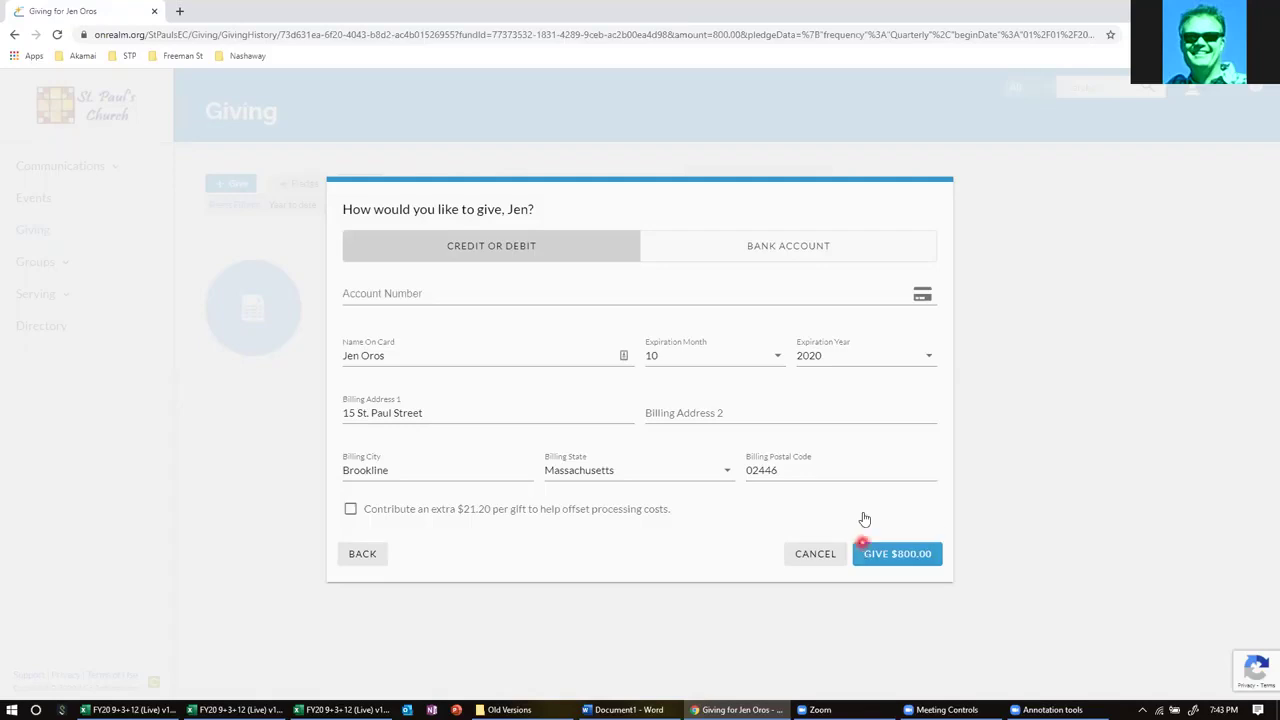
{"action": "left_click", "coordinate": [801, 553]}
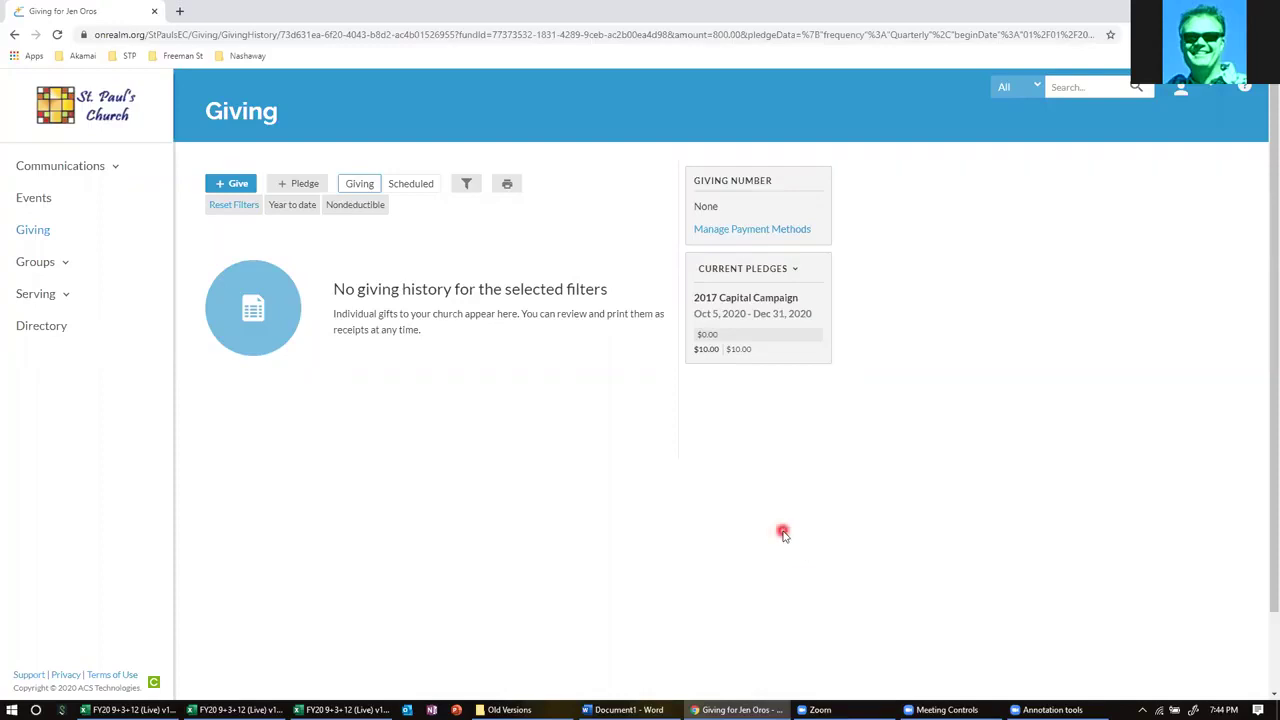
- Switch the pledge list to Future Pledges to show the $3,200 2021 Pledge
{"action": "left_click", "coordinate": [785, 270]}
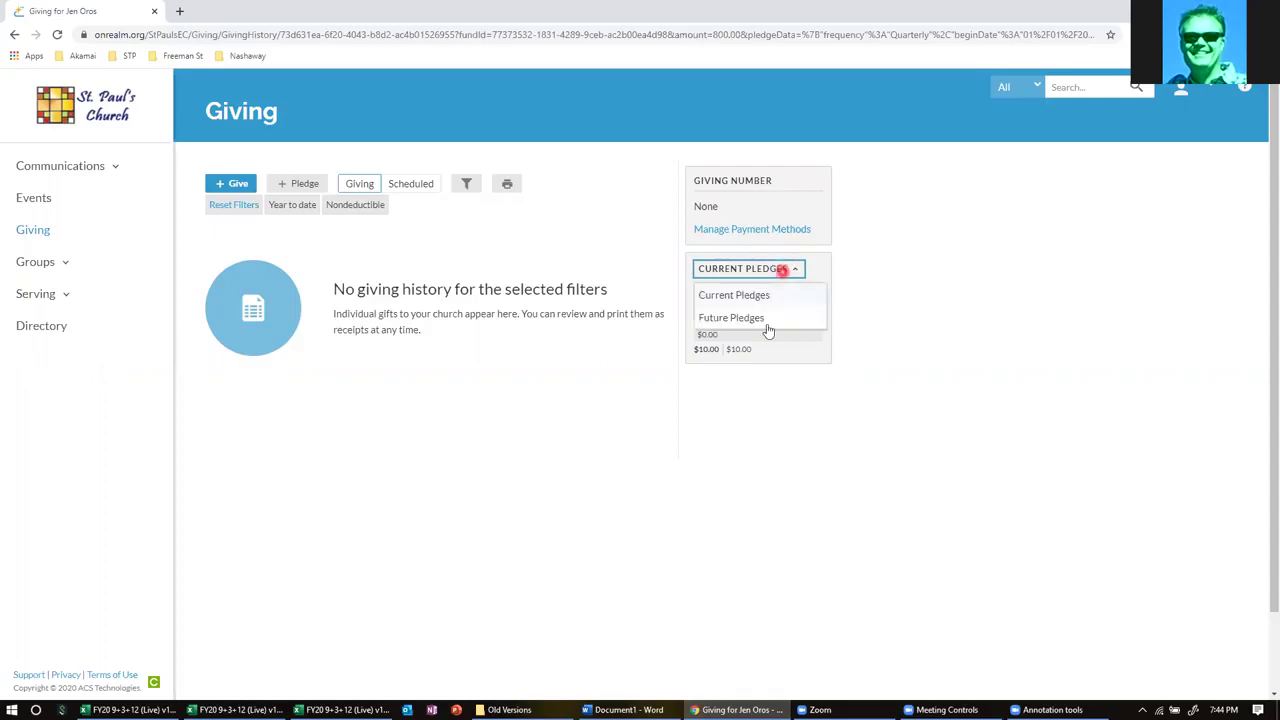
{"action": "left_click", "coordinate": [765, 318]}
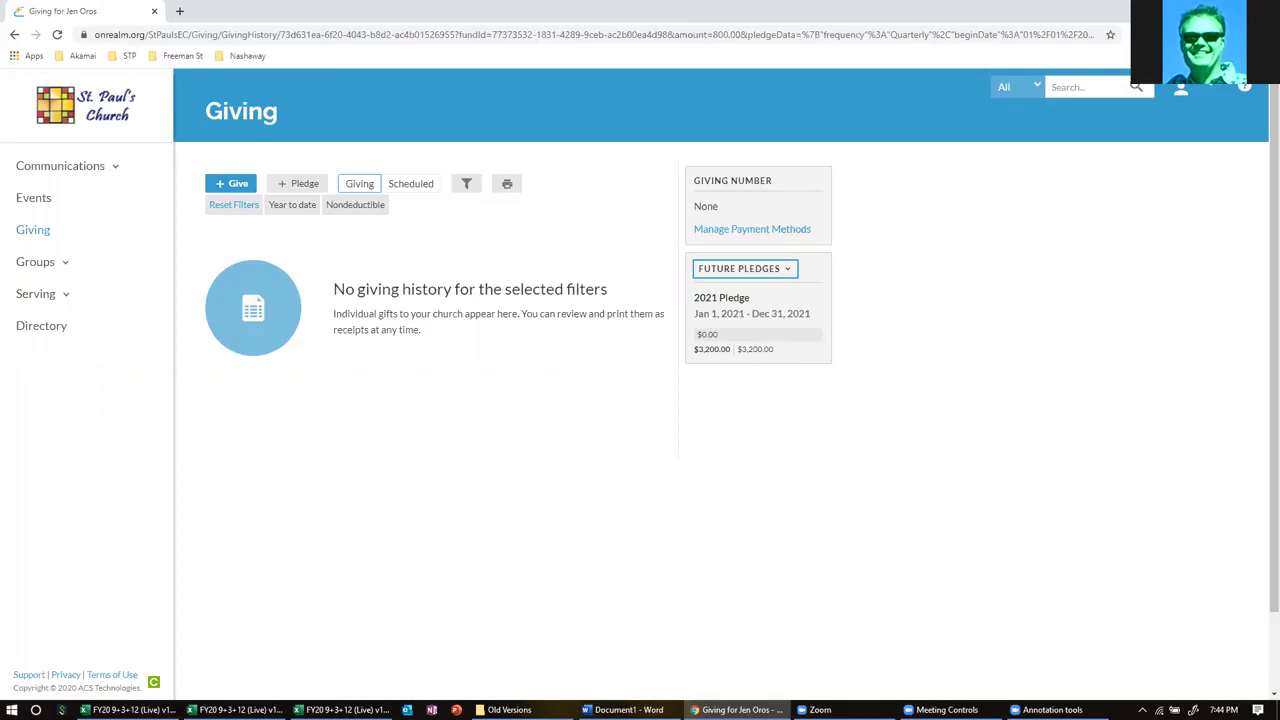
{"action": "left_click", "coordinate": [624, 710]}
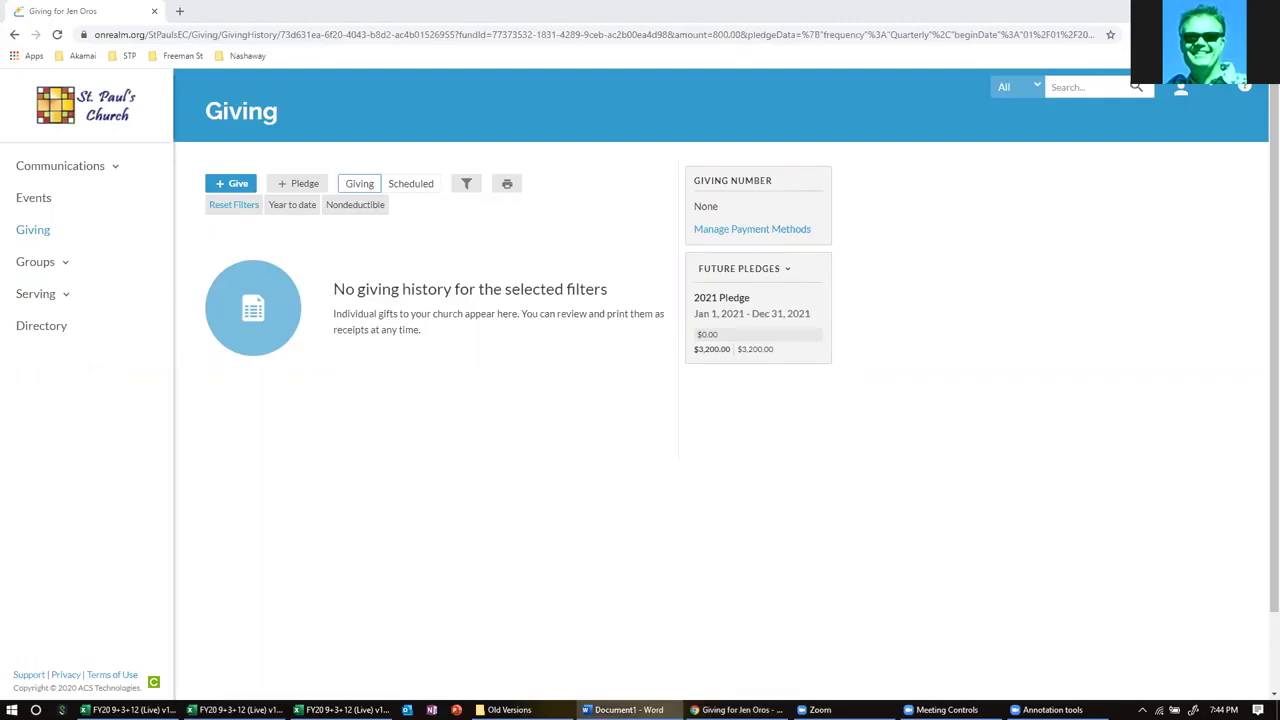